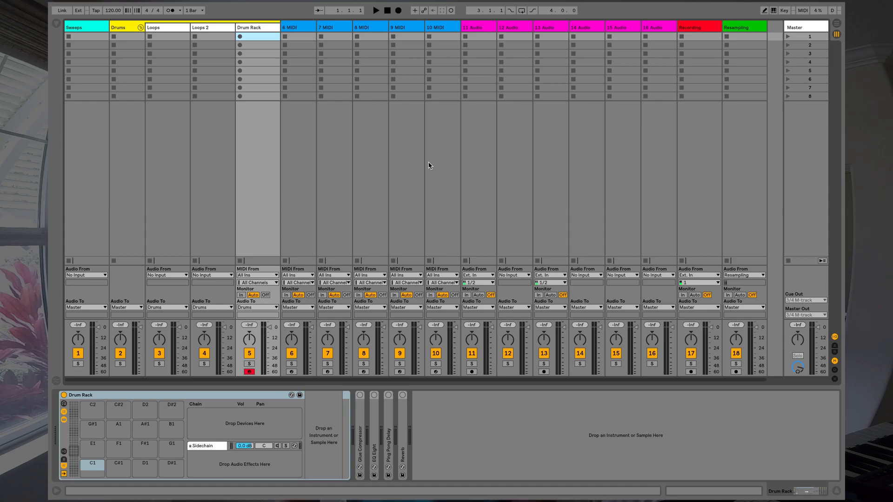
Open the audio preferences and examine the available audio input devices
{"action": "key", "text": "super+comma"}
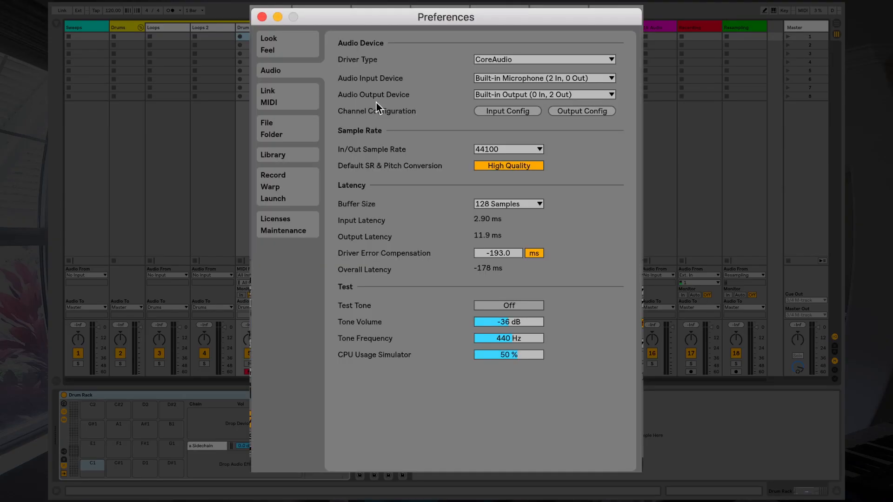
{"action": "left_click", "coordinate": [517, 79]}
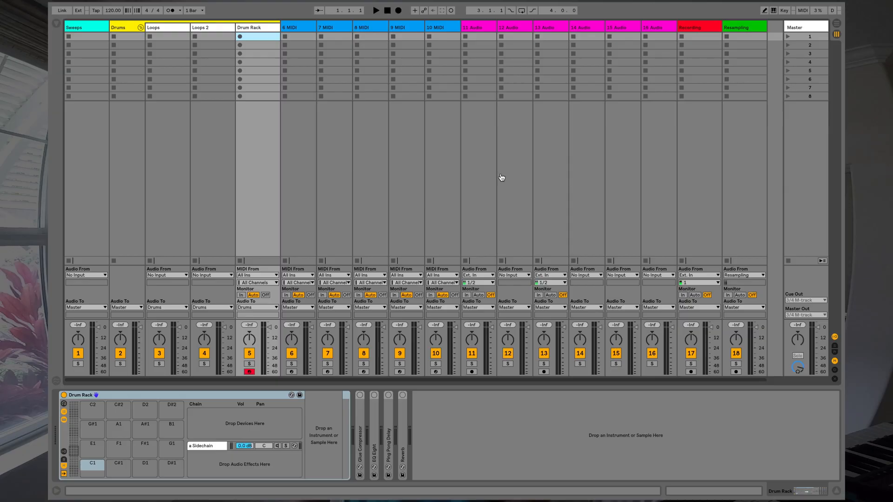
Switch away from Live and launch Audio MIDI Setup by searching for "audi"
{"action": "key", "text": "super+Tab"}
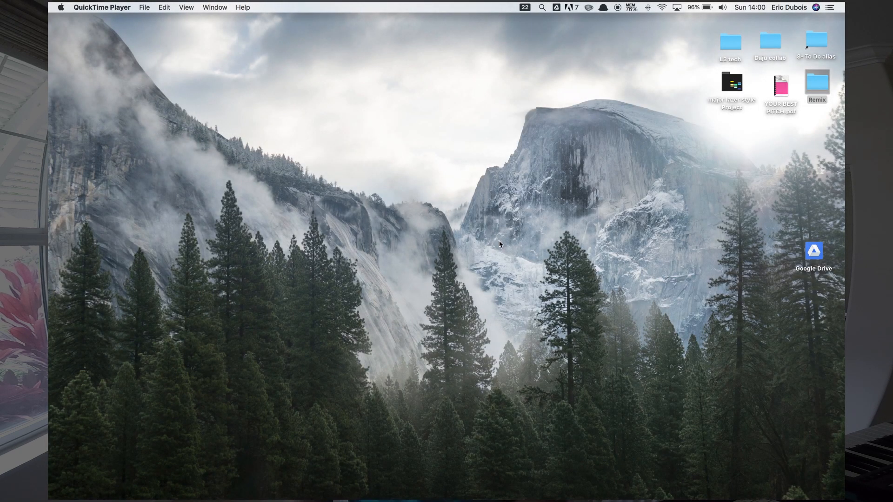
{"action": "key", "text": "alt+space"}
{"action": "type", "text": "aus"}
{"action": "key", "text": "BackSpace"}
{"action": "type", "text": "di"}
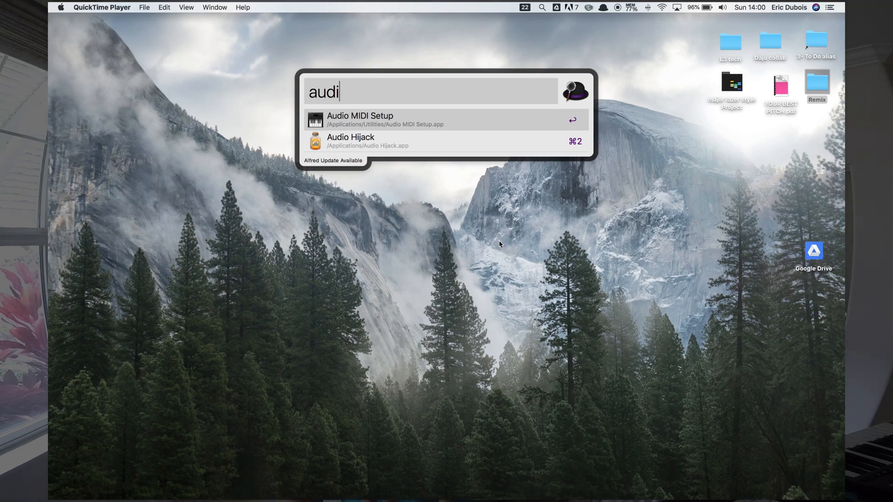
{"action": "key", "text": "Return"}
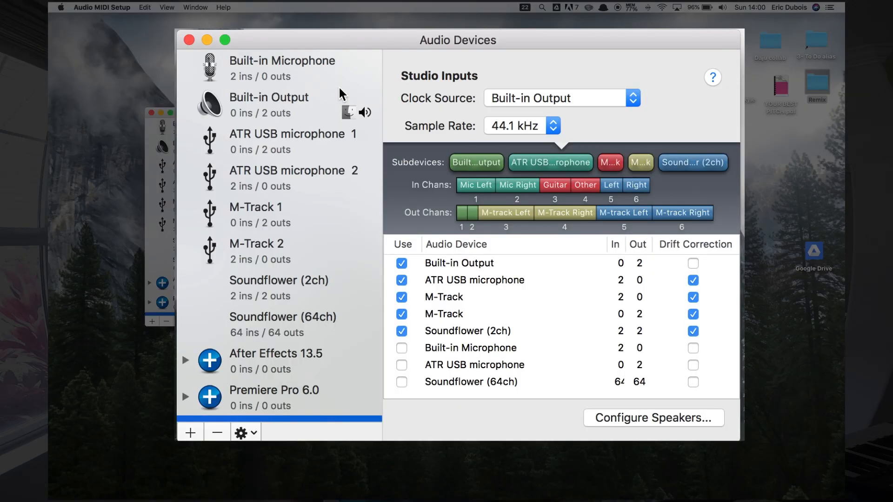
Delete the existing Studio Inputs aggregate device and the Studio Outputs multi-output device
{"action": "scroll", "coordinate": [236, 241], "scroll_direction": "down", "scroll_amount": 5}
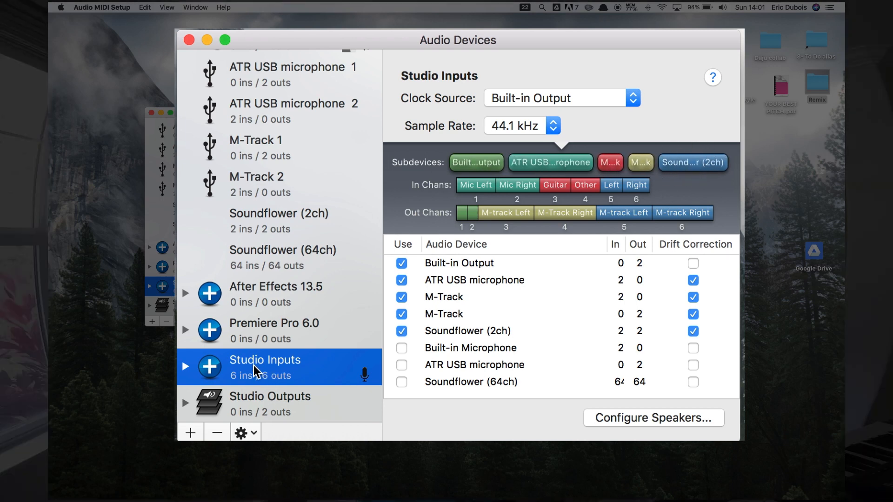
{"action": "left_click", "coordinate": [216, 435]}
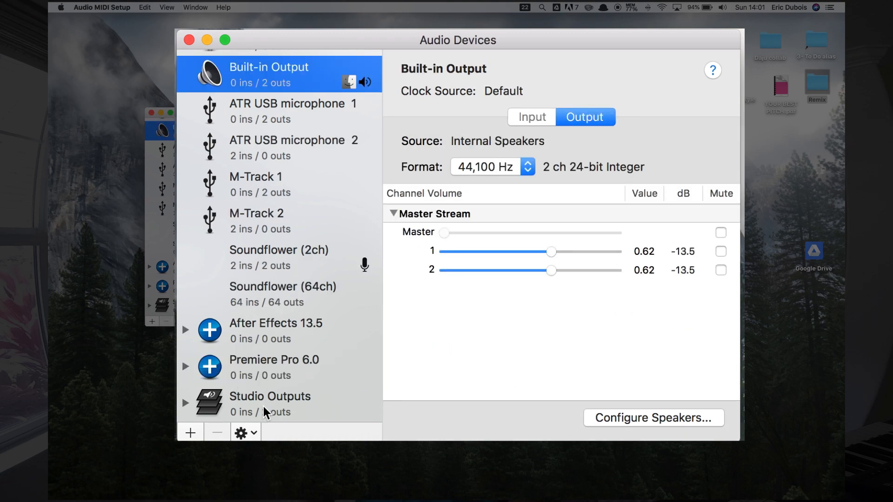
{"action": "left_click", "coordinate": [268, 410]}
{"action": "left_click", "coordinate": [223, 432]}
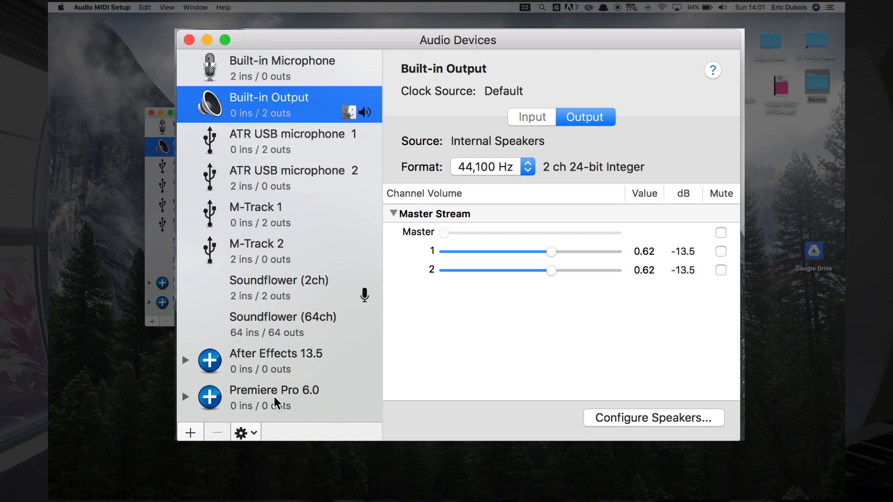
Create a new aggregate device and name it Studio Inputs
{"action": "left_click", "coordinate": [190, 433]}
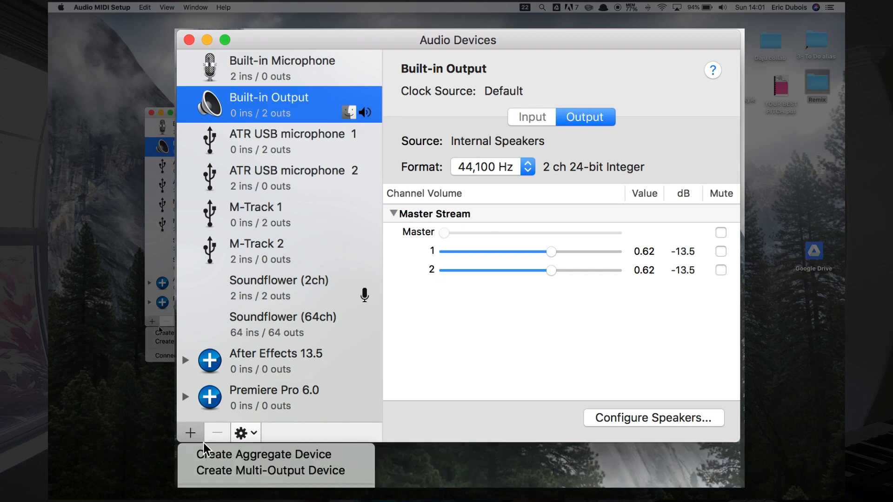
{"action": "left_click", "coordinate": [224, 454]}
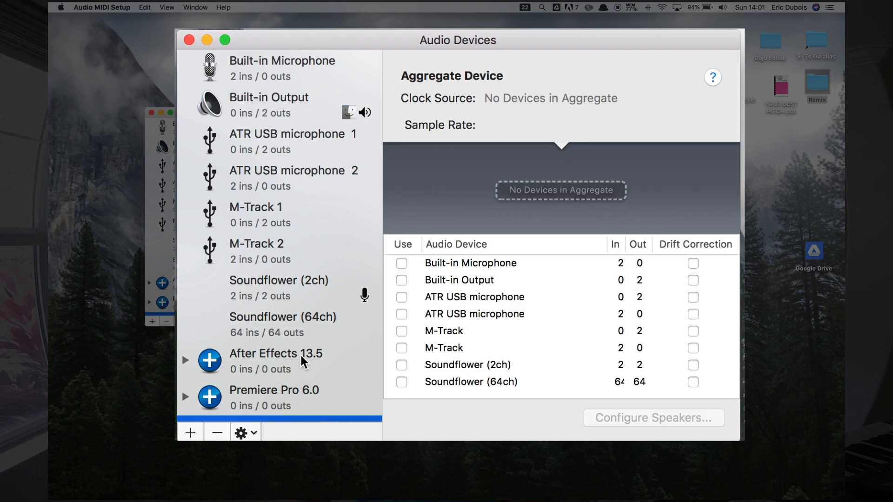
{"action": "scroll", "coordinate": [300, 355], "scroll_direction": "down", "scroll_amount": 2}
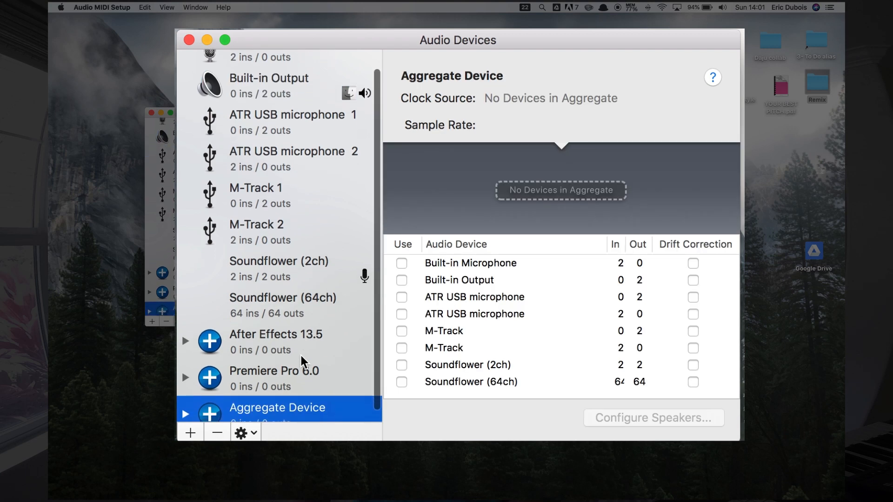
{"action": "left_click", "coordinate": [289, 401]}
{"action": "triple_click", "coordinate": [332, 397]}
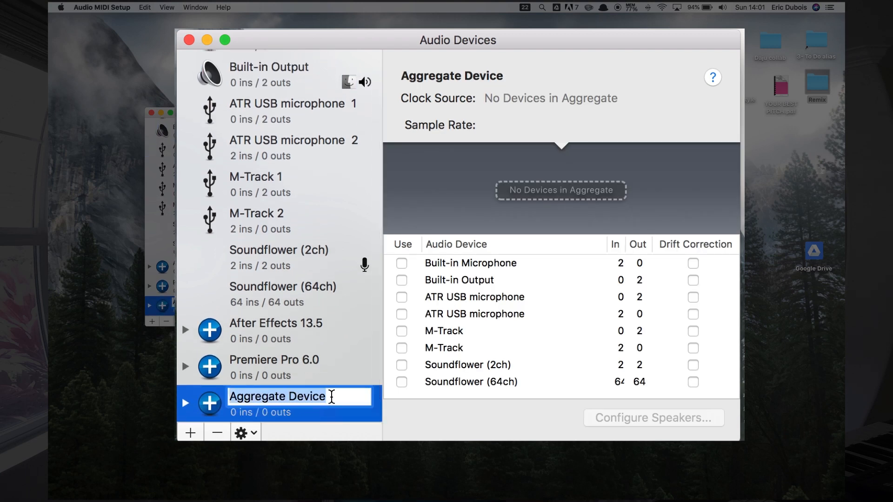
{"action": "type", "text": "Studio"}
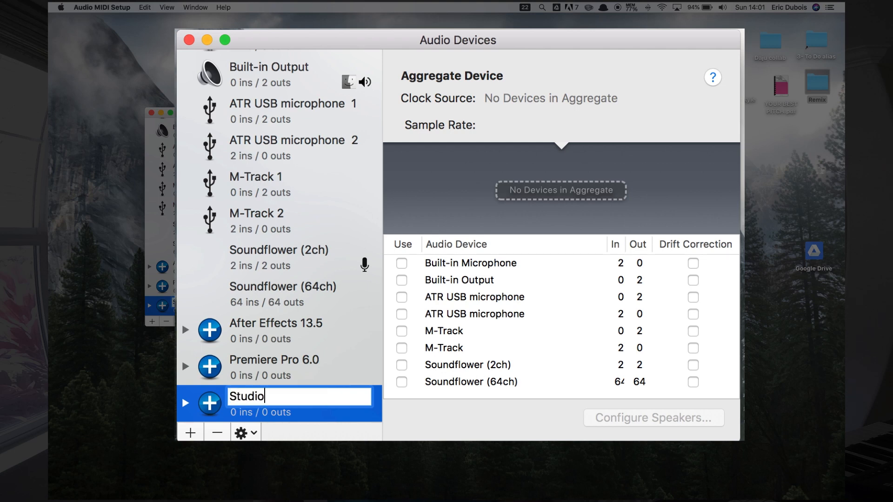
{"action": "type", "text": " Inputs"}
{"action": "key", "text": "Return"}
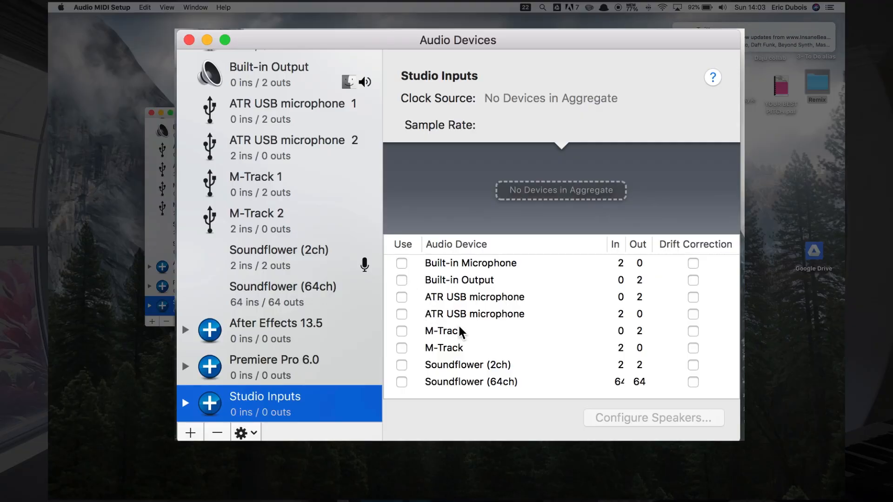
Include the M-Track output, ATR USB microphone input, Built-in Output, M-Track input and Soundflower (2ch) in Studio Inputs, in that order
{"action": "left_click", "coordinate": [402, 331]}
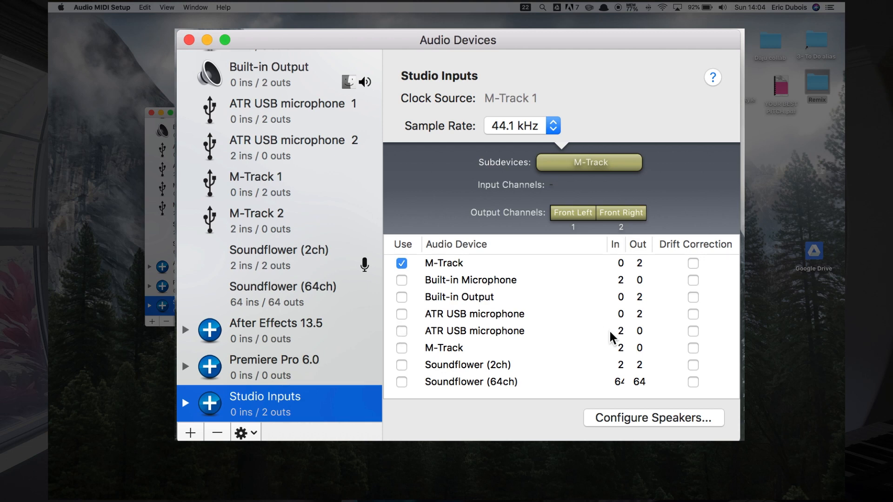
{"action": "left_click", "coordinate": [400, 331]}
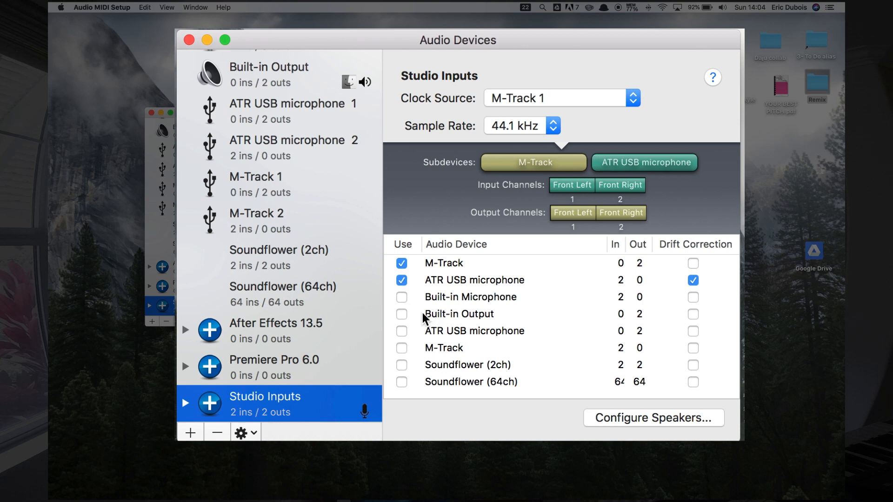
{"action": "left_click", "coordinate": [401, 314]}
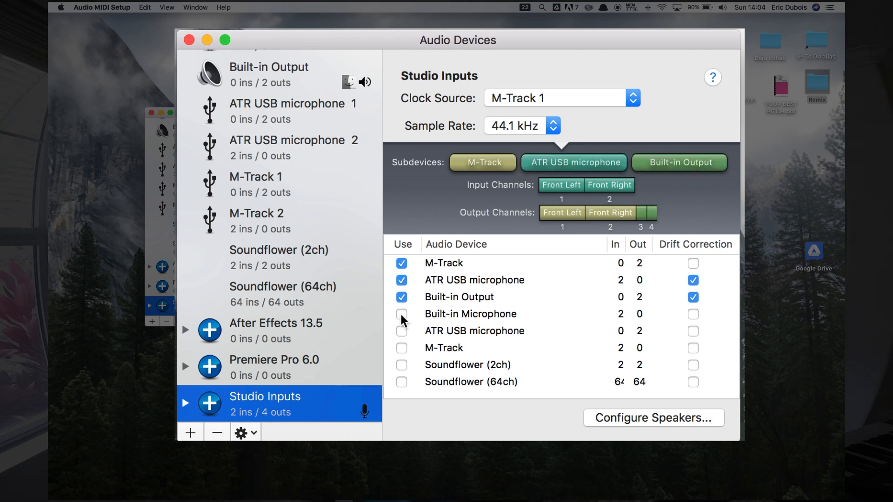
{"action": "left_click_drag", "start_coordinate": [666, 176], "coordinate": [651, 218]}
{"action": "left_click", "coordinate": [402, 348]}
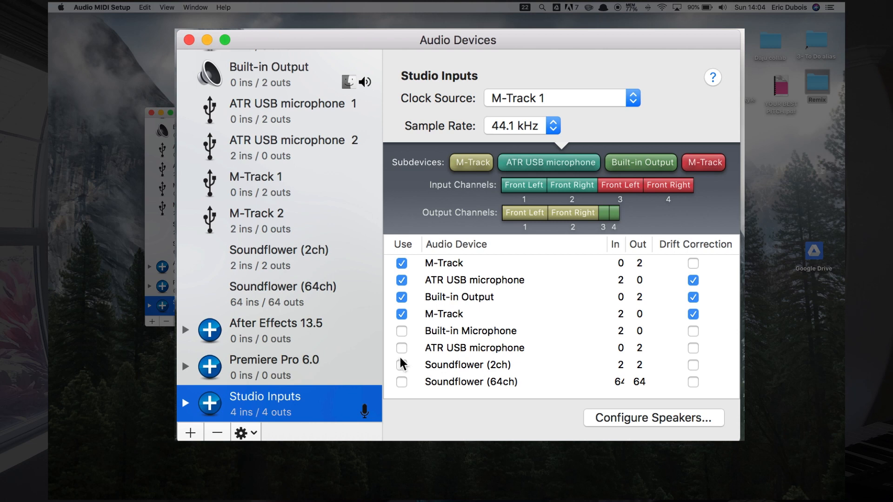
{"action": "left_click", "coordinate": [402, 366]}
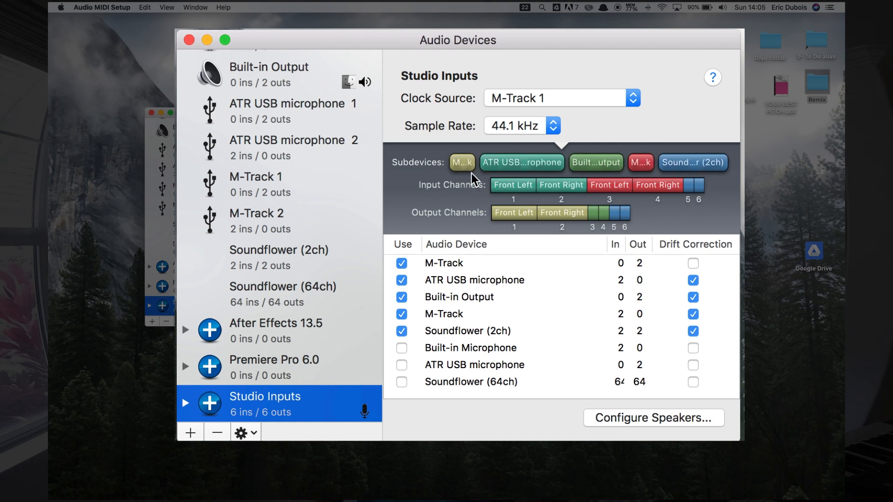
Rename both ATR USB microphone input channels, 1 and 2, to Usb Mic
{"action": "double_click", "coordinate": [513, 189]}
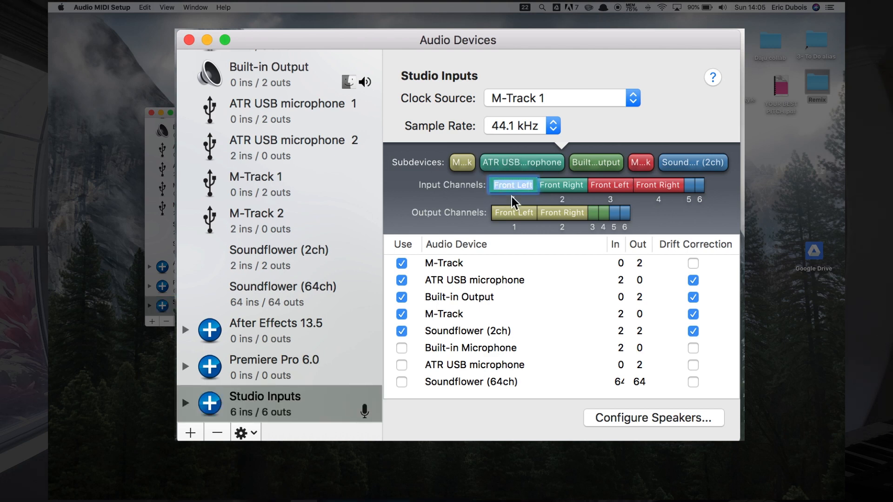
{"action": "type", "text": "Usb Mic"}
{"action": "key", "text": "Return"}
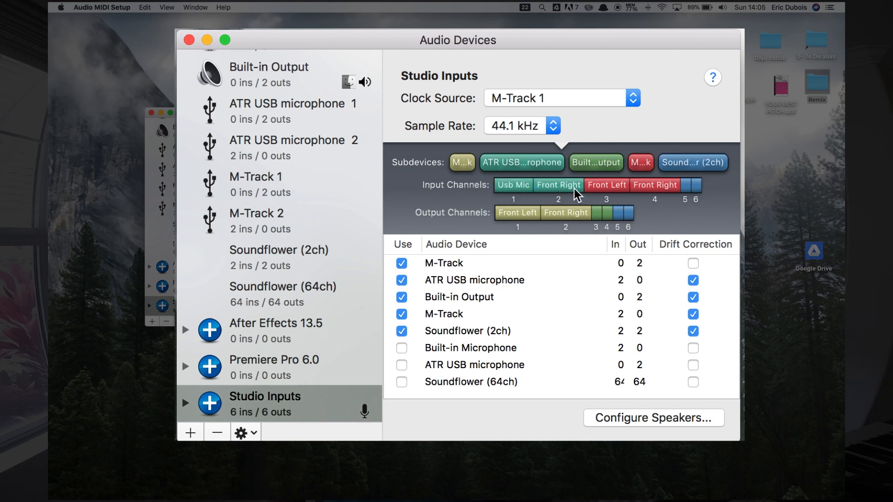
{"action": "key", "text": "Tab"}
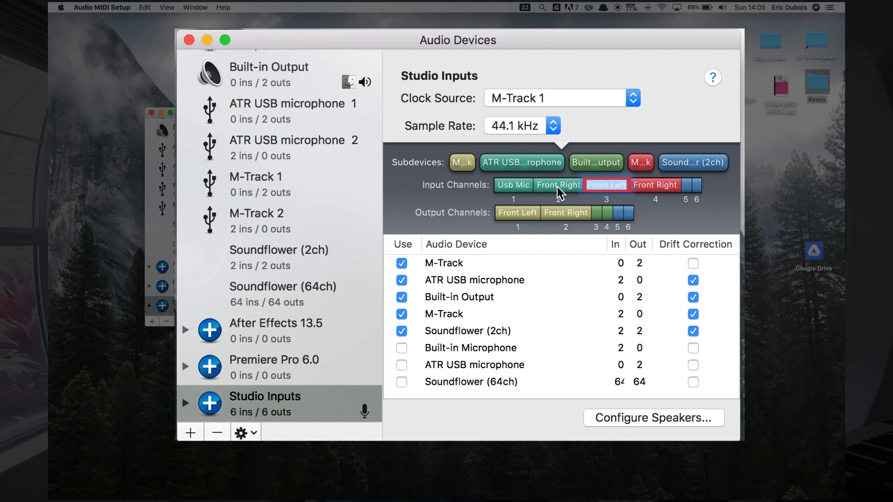
{"action": "left_click", "coordinate": [539, 158]}
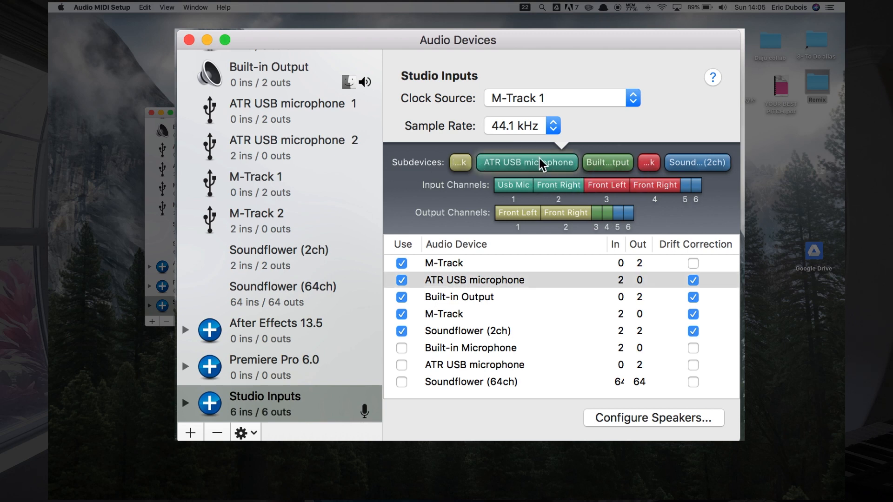
{"action": "double_click", "coordinate": [558, 186]}
{"action": "type", "text": "Usb"}
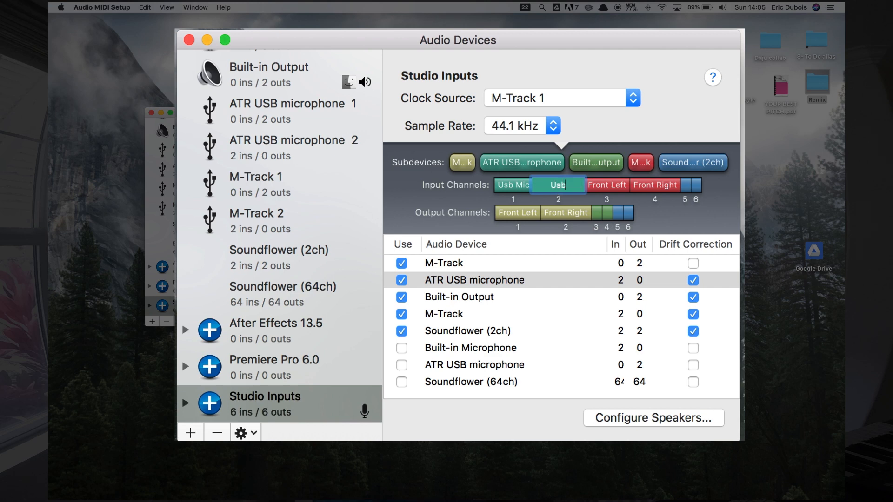
{"action": "type", "text": " Mic"}
{"action": "key", "text": "Return"}
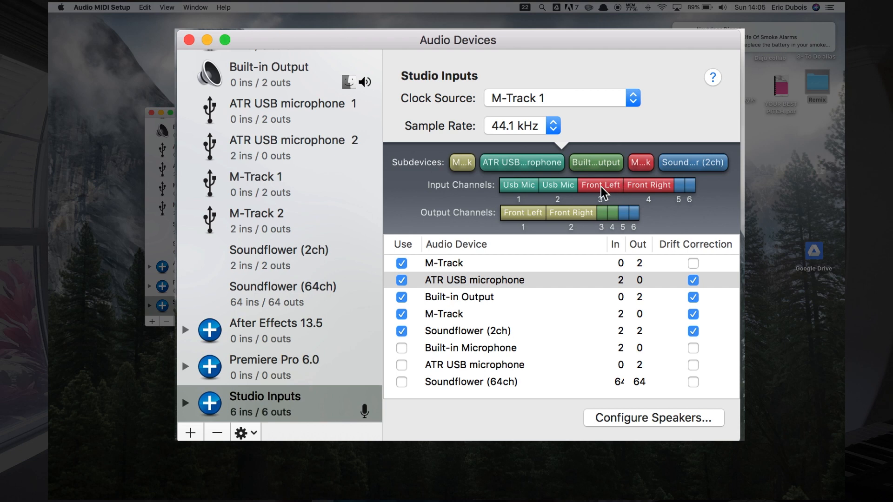
Rename the M-Track input channels, setting channel 3 to Guitar and channel 4 to Other
{"action": "double_click", "coordinate": [601, 186]}
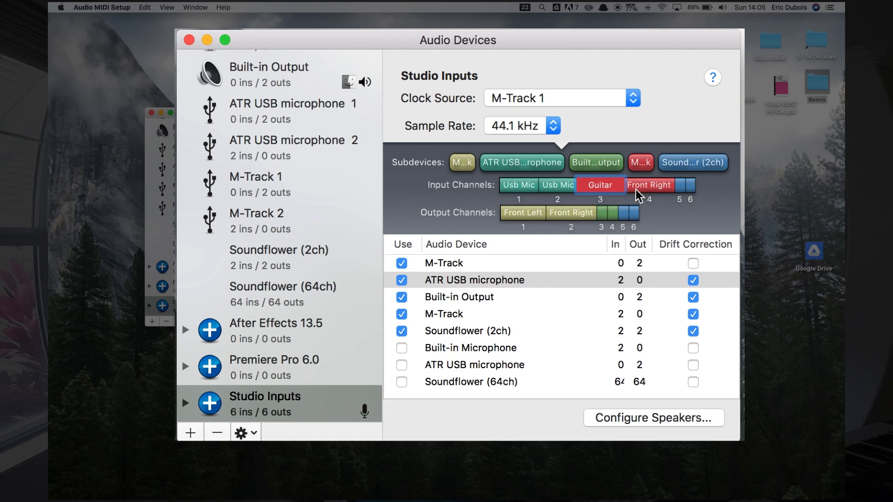
{"action": "key", "text": "Return"}
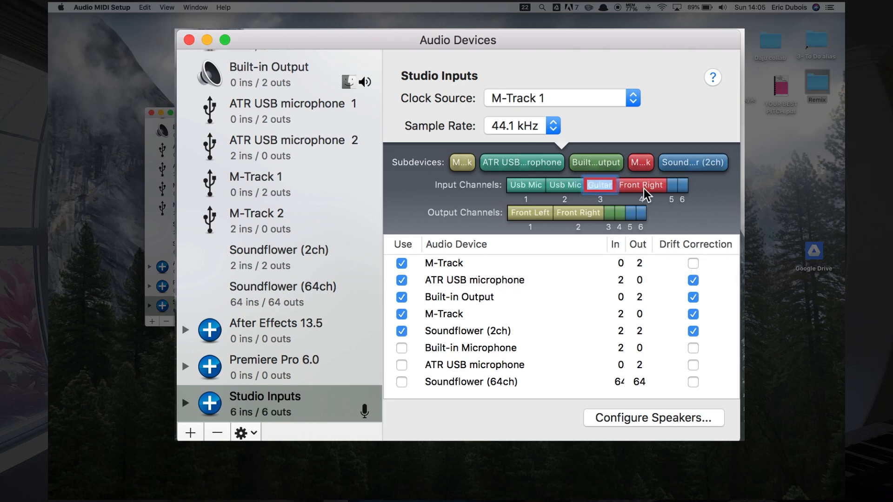
{"action": "left_click", "coordinate": [641, 163]}
{"action": "double_click", "coordinate": [642, 186]}
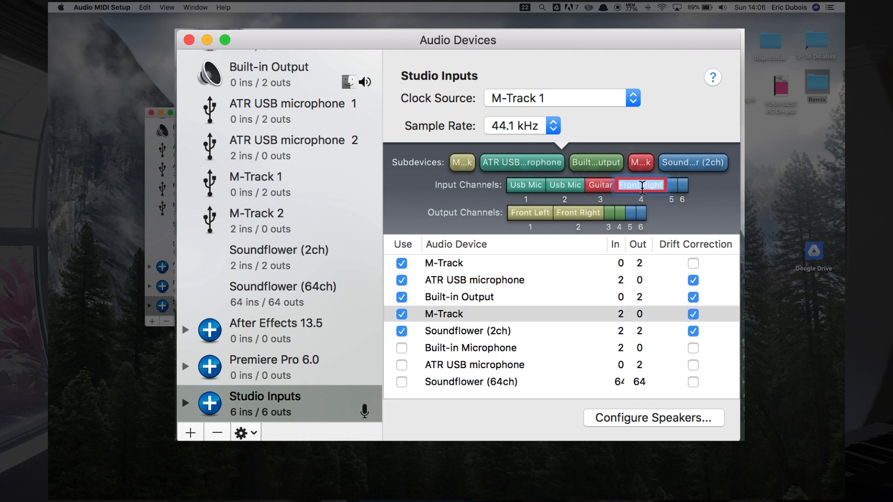
{"action": "type", "text": "Other"}
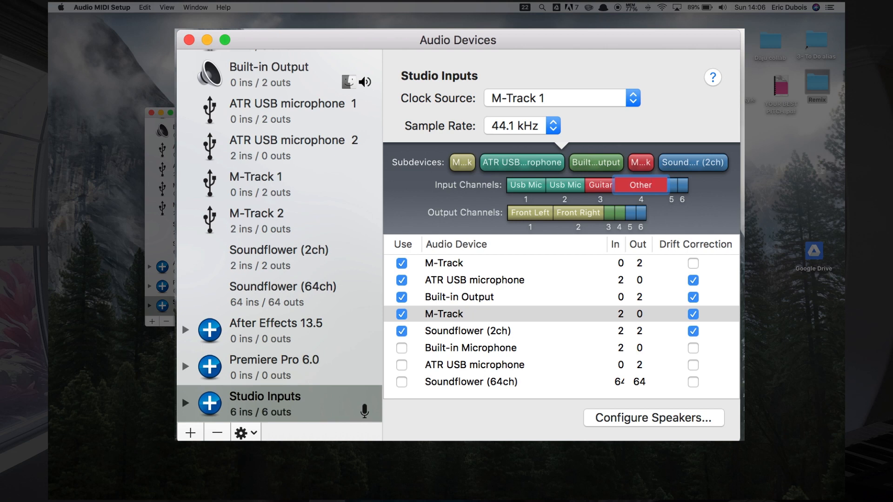
{"action": "key", "text": "Return"}
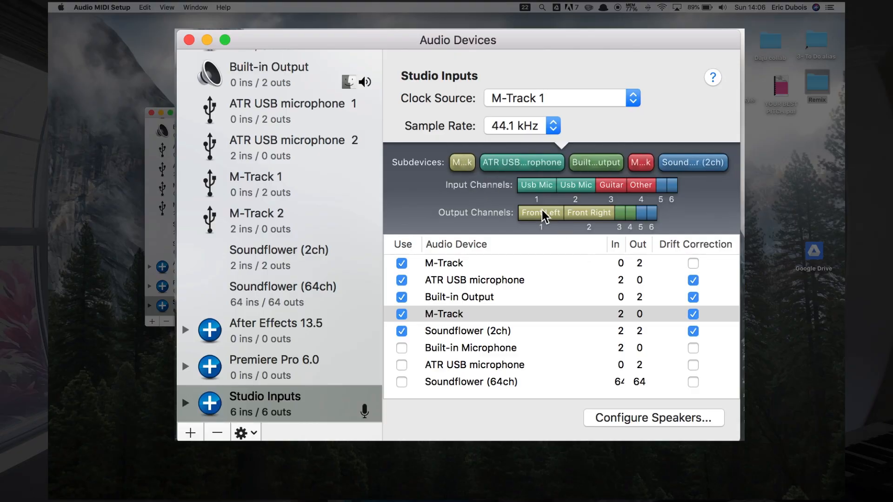
Rename the M-Track output channels, setting channel 1 to M-Track and channel 2 to M-track Right
{"action": "double_click", "coordinate": [542, 211]}
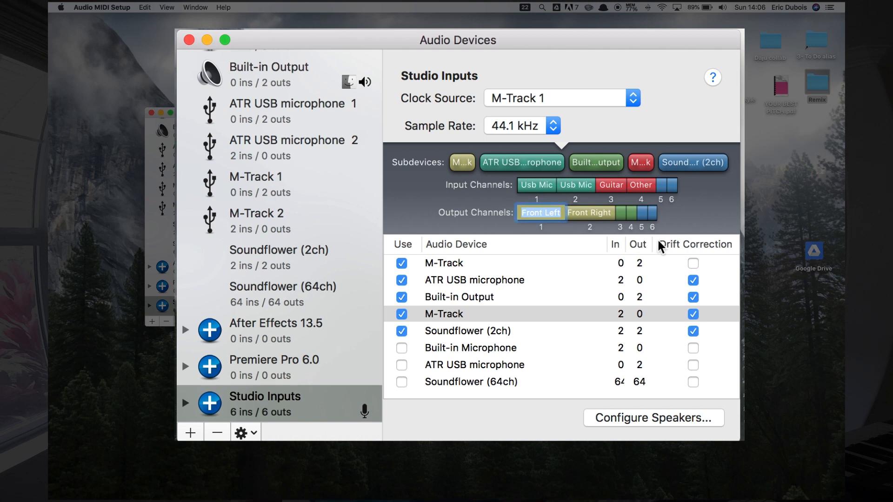
{"action": "type", "text": "M-Track"}
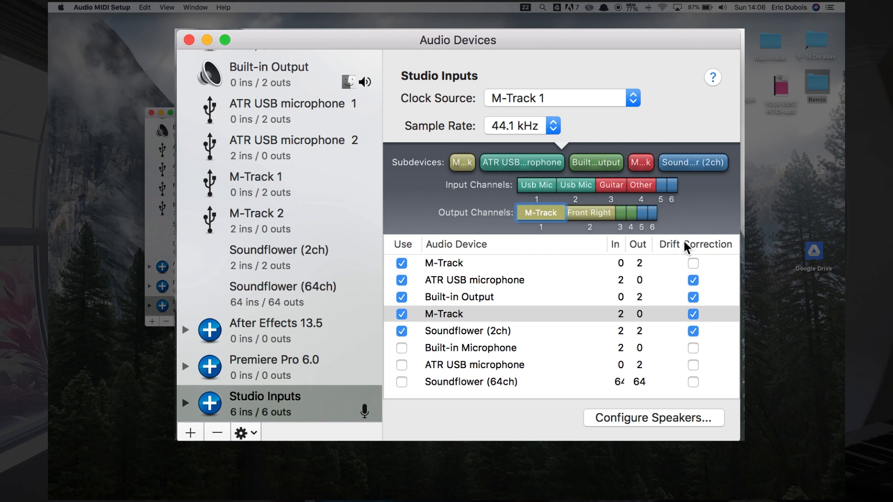
{"action": "double_click", "coordinate": [571, 214]}
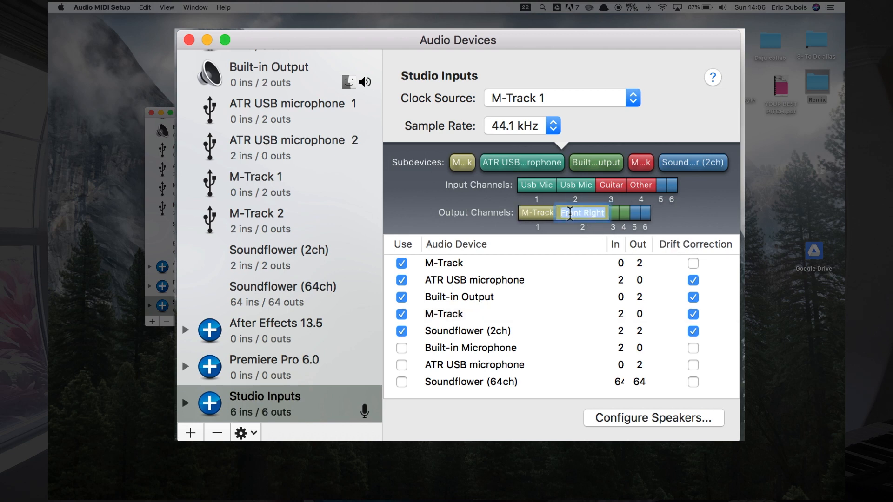
{"action": "left_click", "coordinate": [541, 211]}
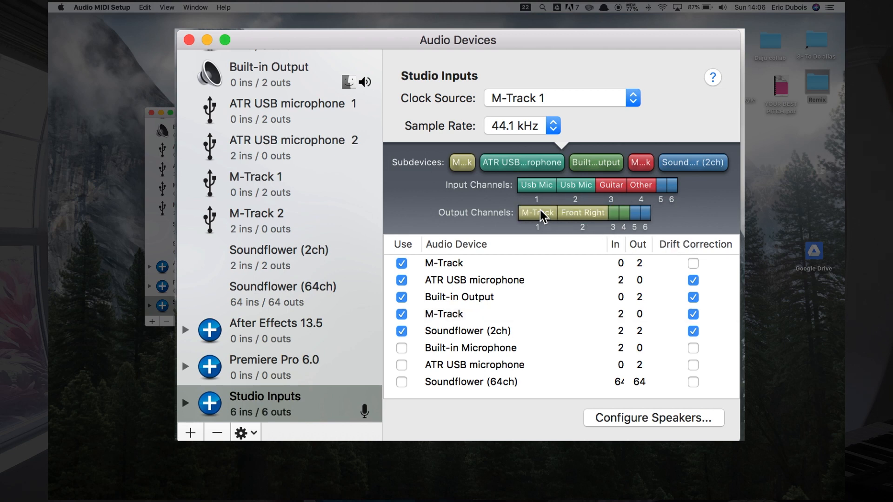
{"action": "double_click", "coordinate": [571, 212]}
{"action": "type", "text": "M"}
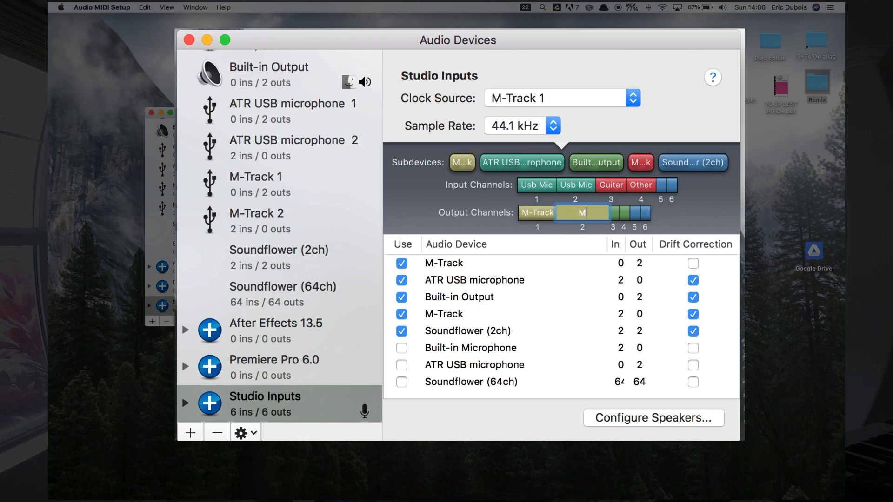
{"action": "type", "text": "-track Right"}
{"action": "key", "text": "Return"}
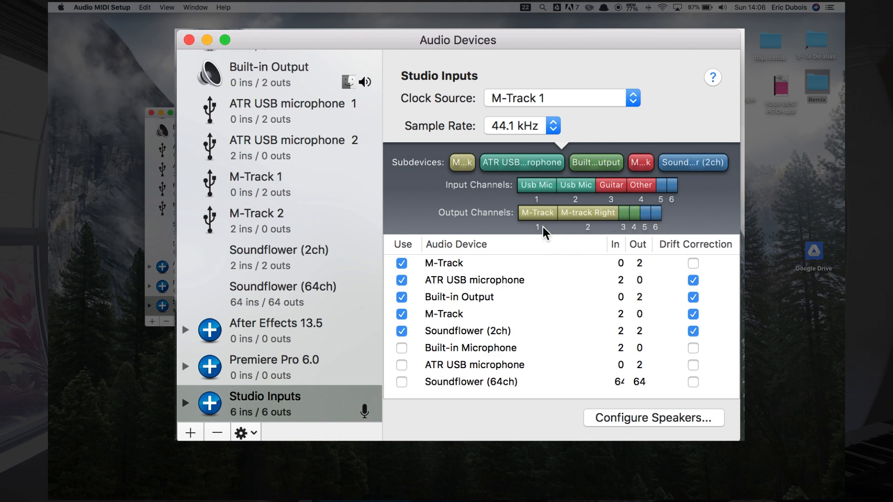
Extend the name of output channel 1 to M-Track Left
{"action": "double_click", "coordinate": [538, 212]}
{"action": "key", "text": "Right"}
{"action": "type", "text": "Left"}
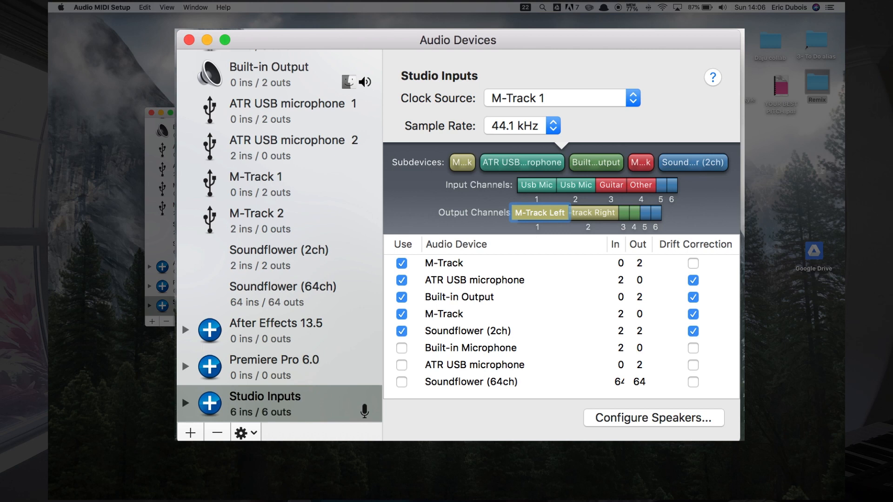
{"action": "key", "text": "Return"}
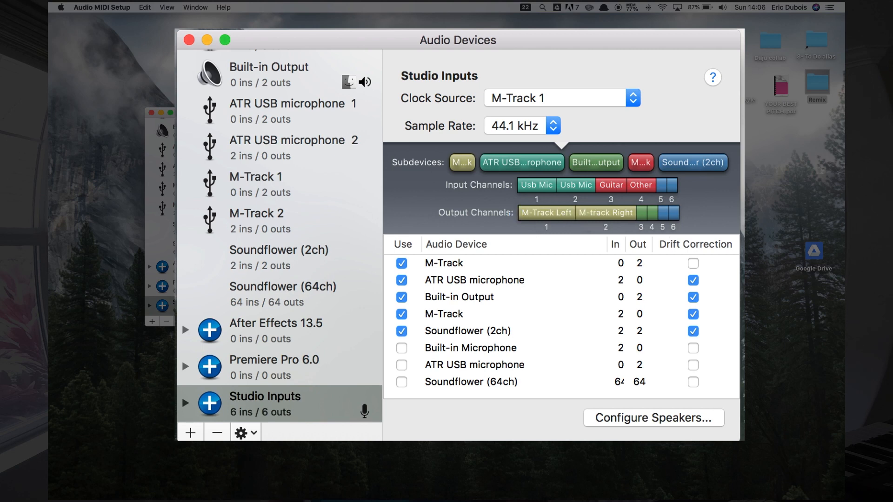
Rename the Built-in Output channels, setting output channel 3 to Built In Left and channel 4 to Built Right
{"action": "double_click", "coordinate": [641, 213]}
{"action": "type", "text": "Built In Left"}
{"action": "key", "text": "Return"}
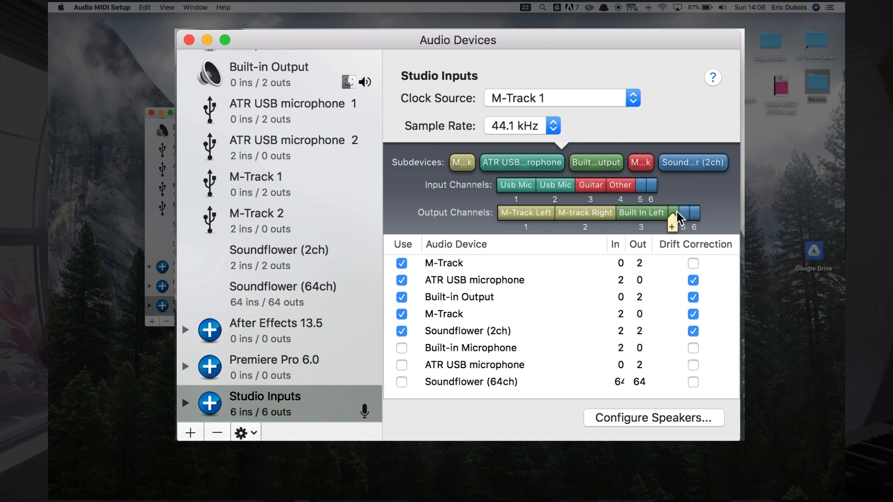
{"action": "left_click", "coordinate": [600, 169]}
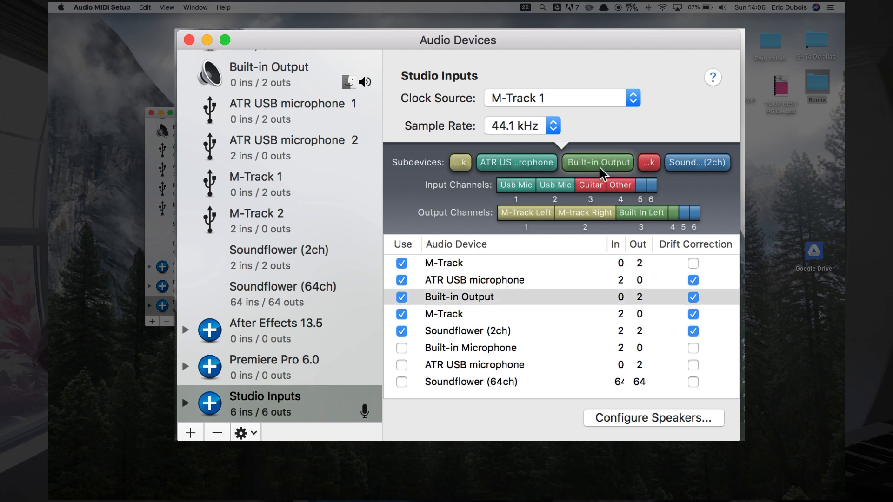
{"action": "double_click", "coordinate": [674, 214]}
{"action": "type", "text": "Built Right"}
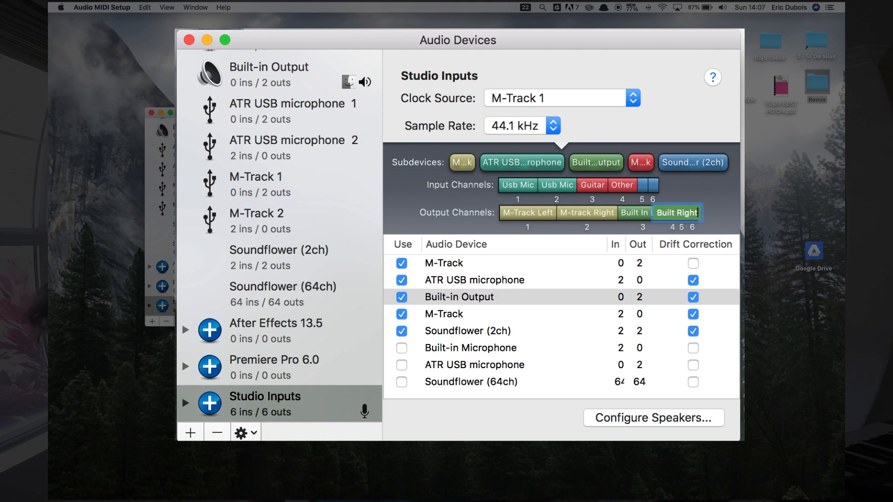
{"action": "key", "text": "Return"}
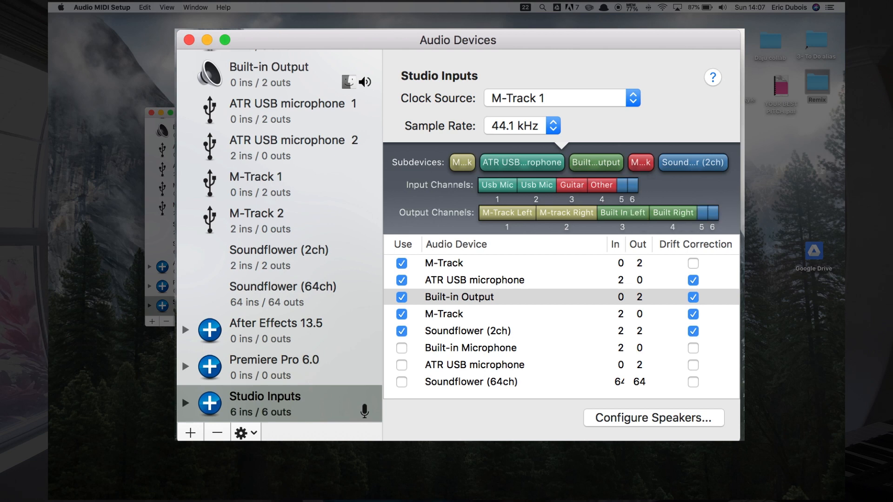